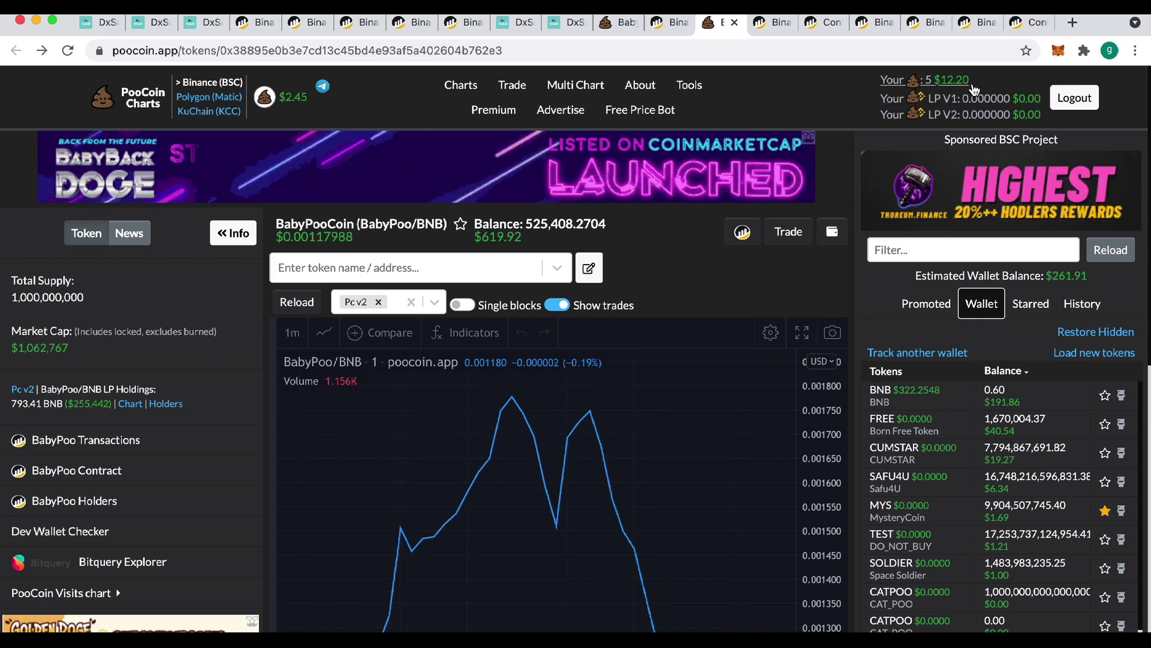
Reverse the BabyPooCoin swap to sell BabyPoo and receive 0.00000000000001 BNB.
scroll(945, 154, up, 5)
scroll(944, 154, up, 3)
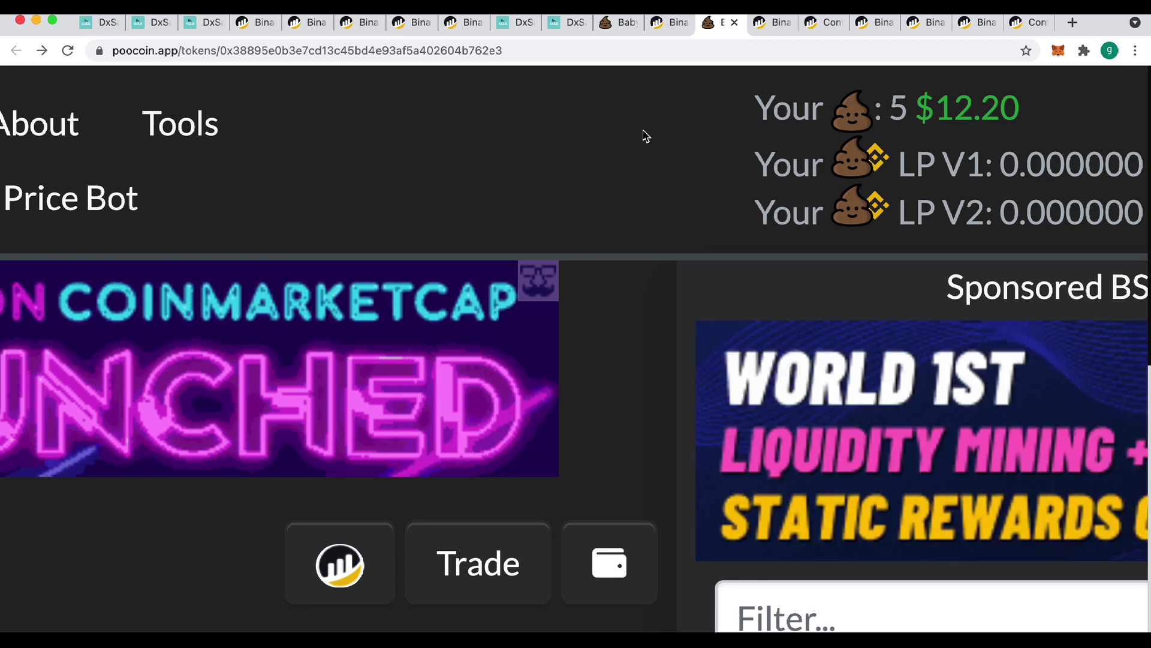
scroll(644, 136, down, 5)
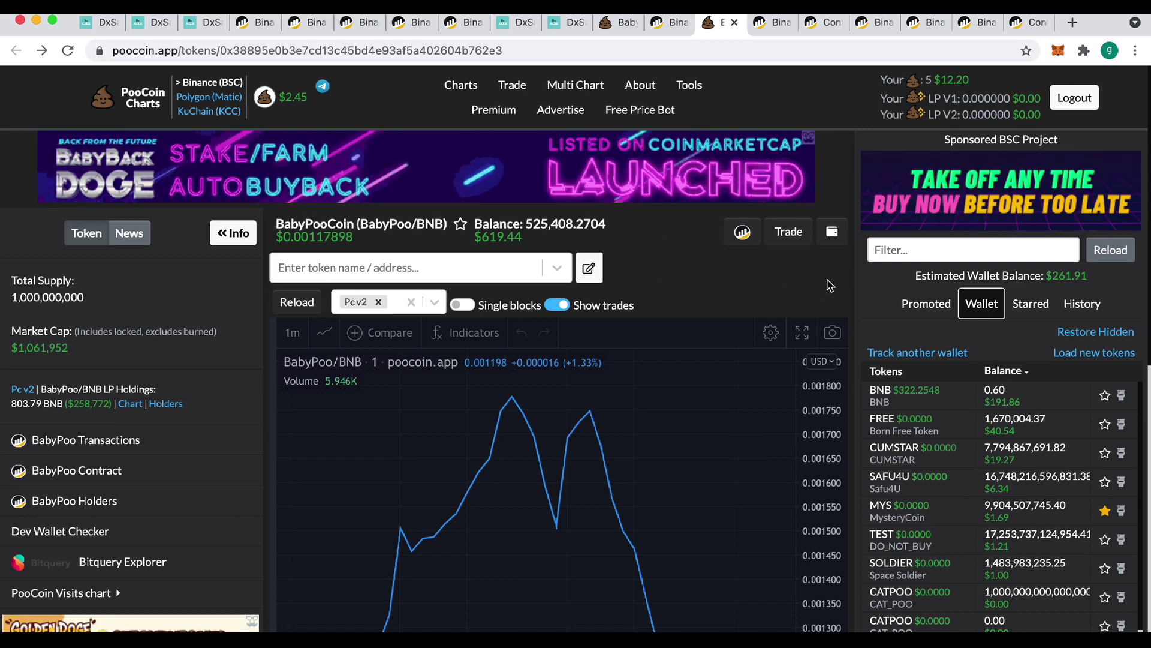
click(788, 233)
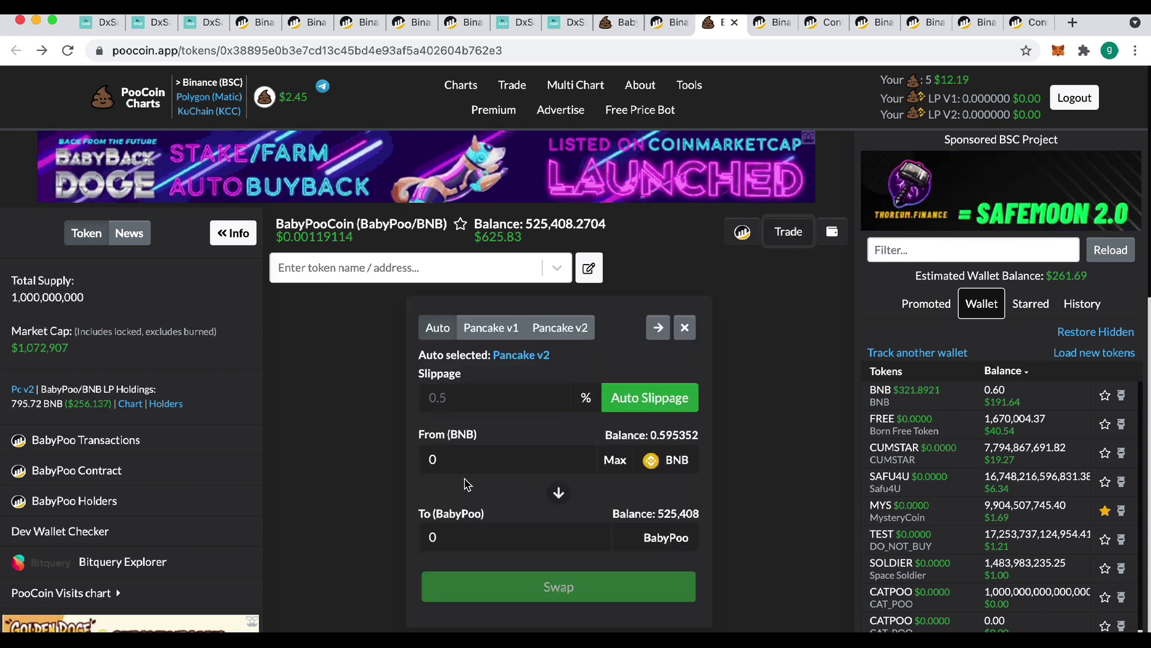
click(561, 495)
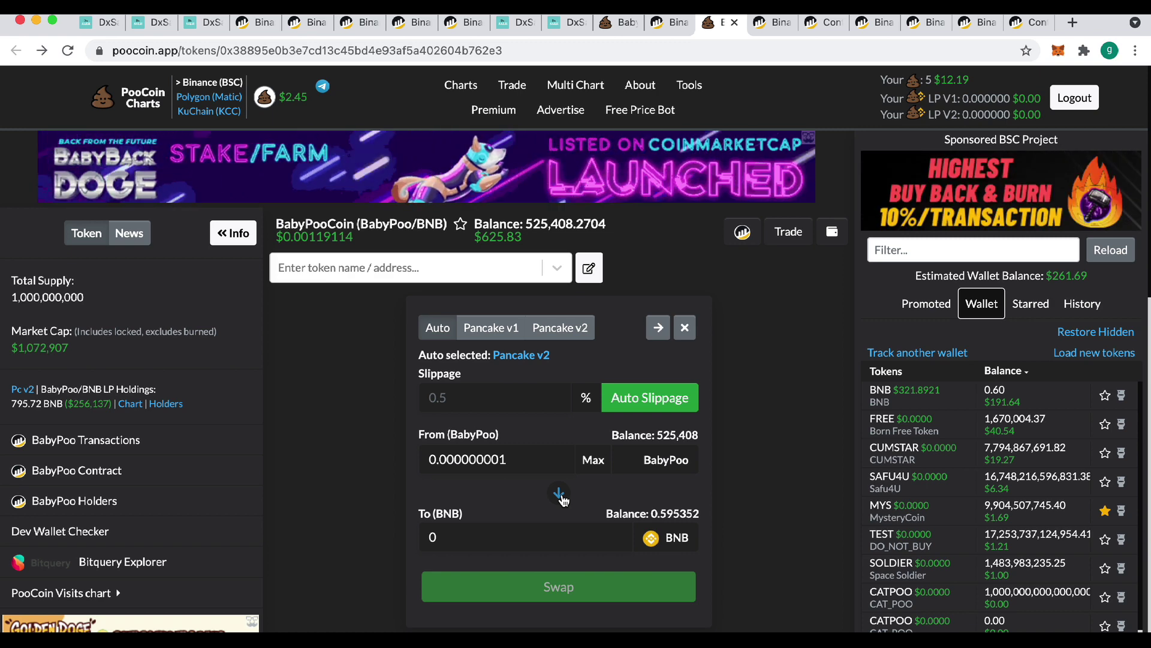
click(447, 542)
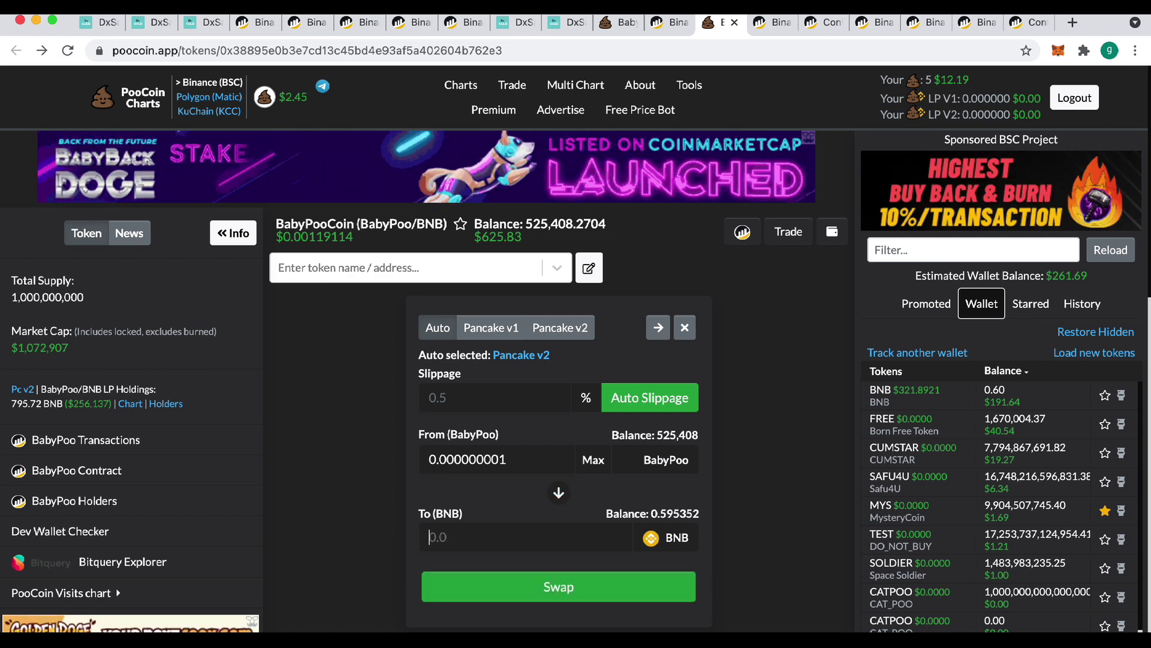
text(.000)
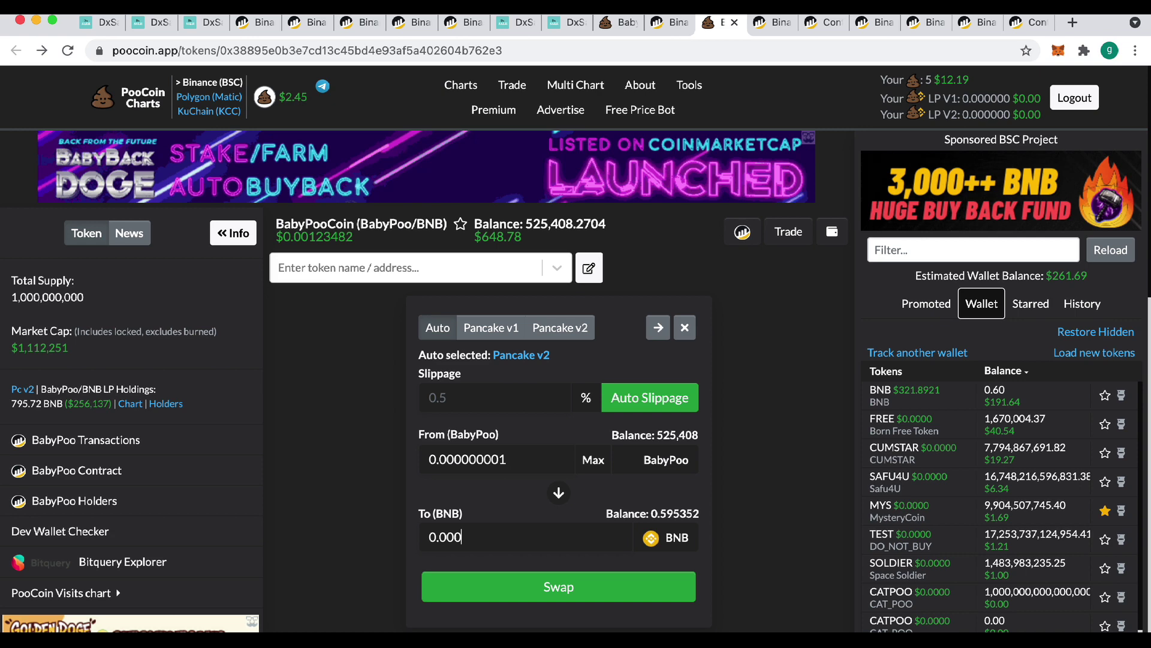
text(00000000001)
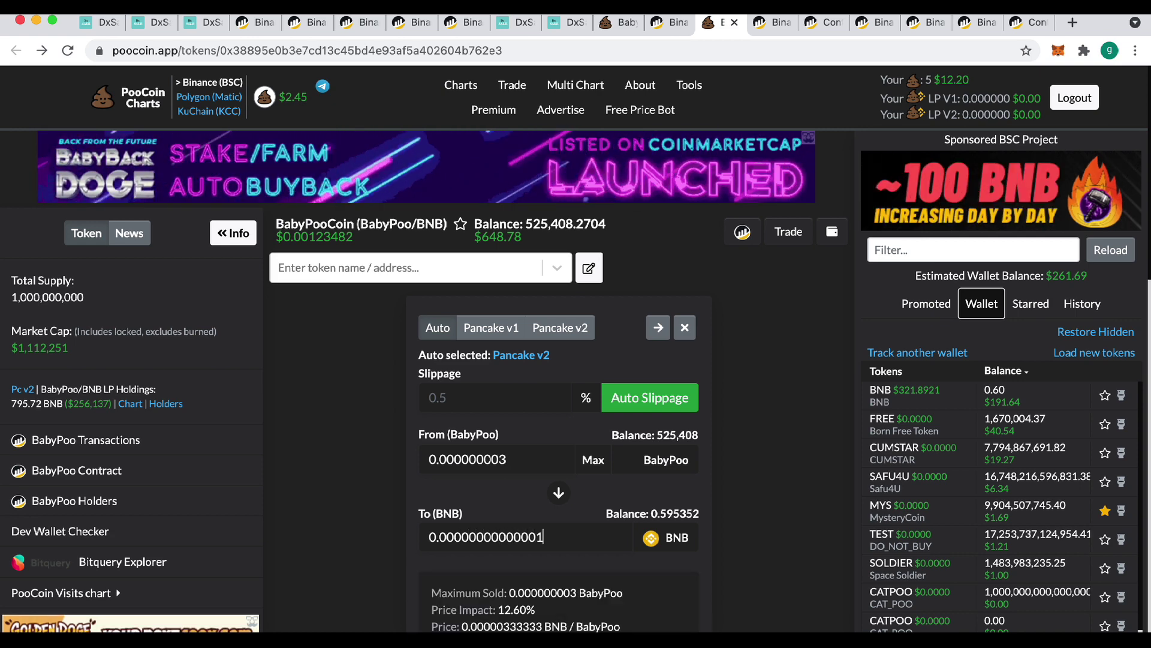
scroll(372, 444, down, 2)
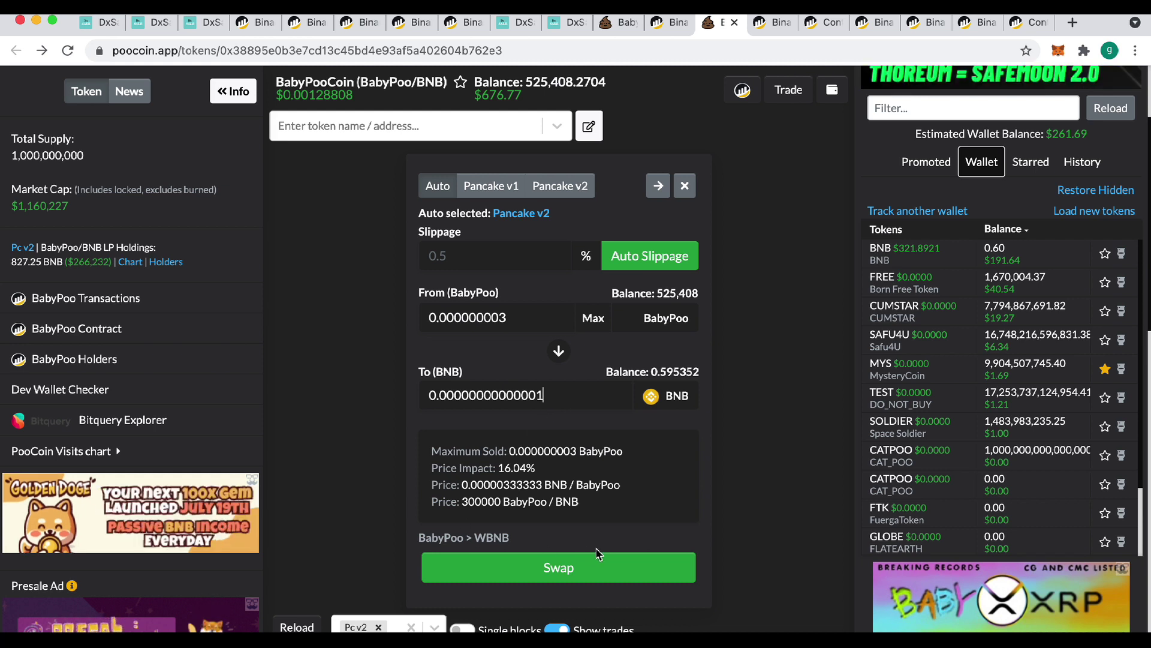
Submit the BabyPoo-for-BNB swap, approve it in MetaMask, and open its transaction on BscScan.
click(557, 569)
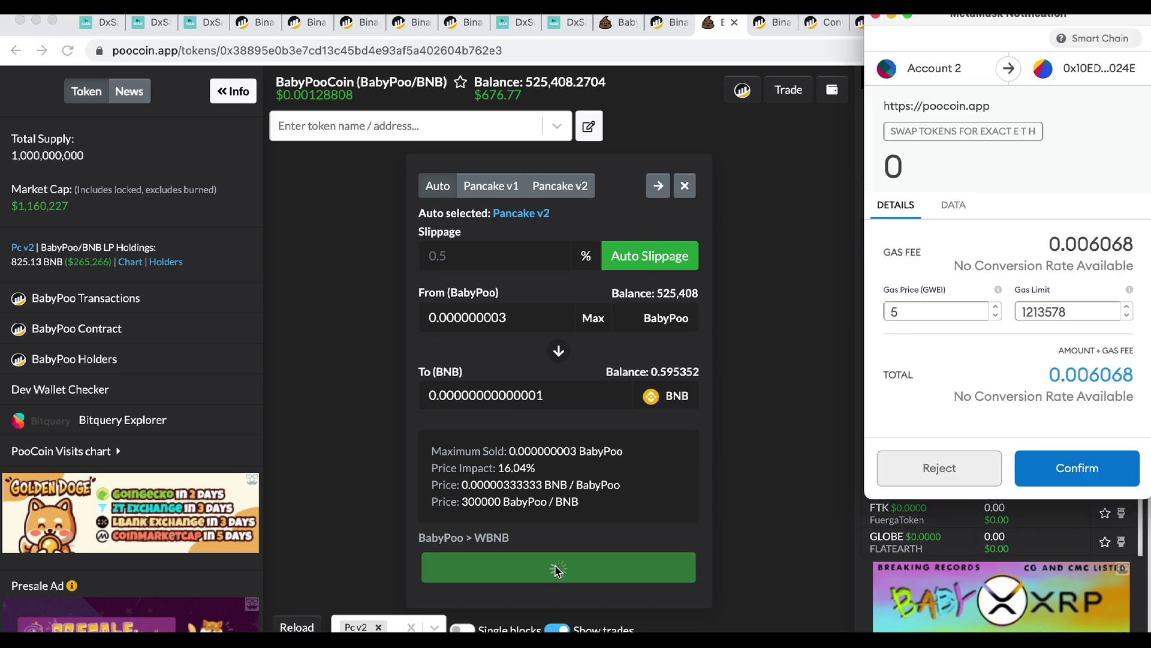
click(1041, 468)
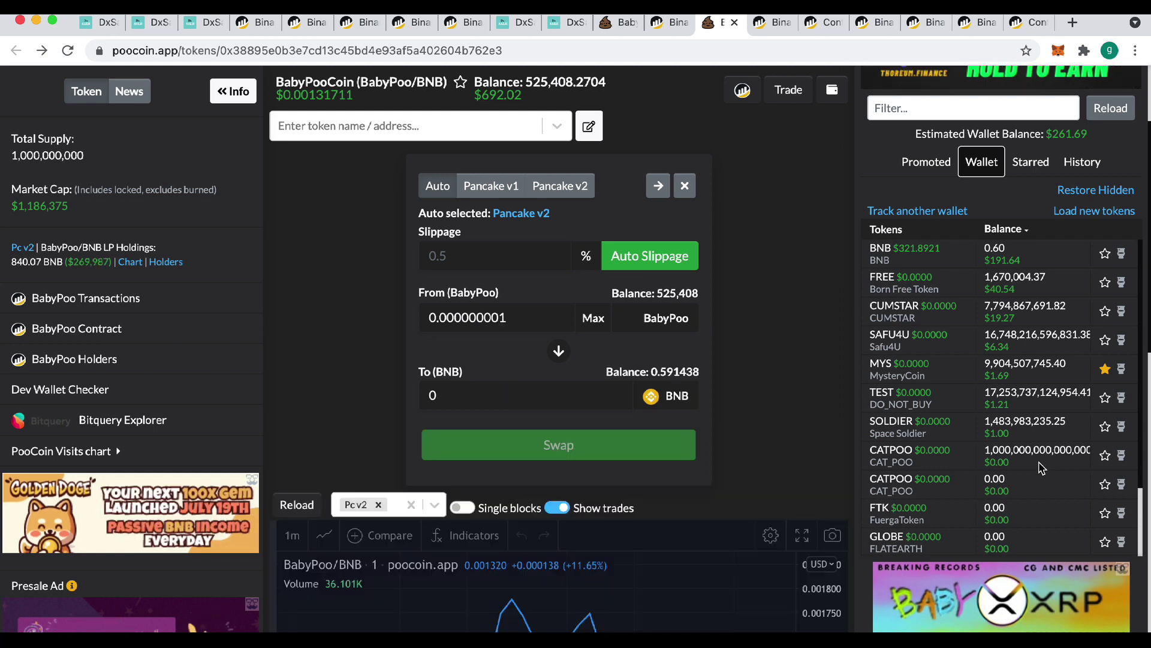
click(1058, 50)
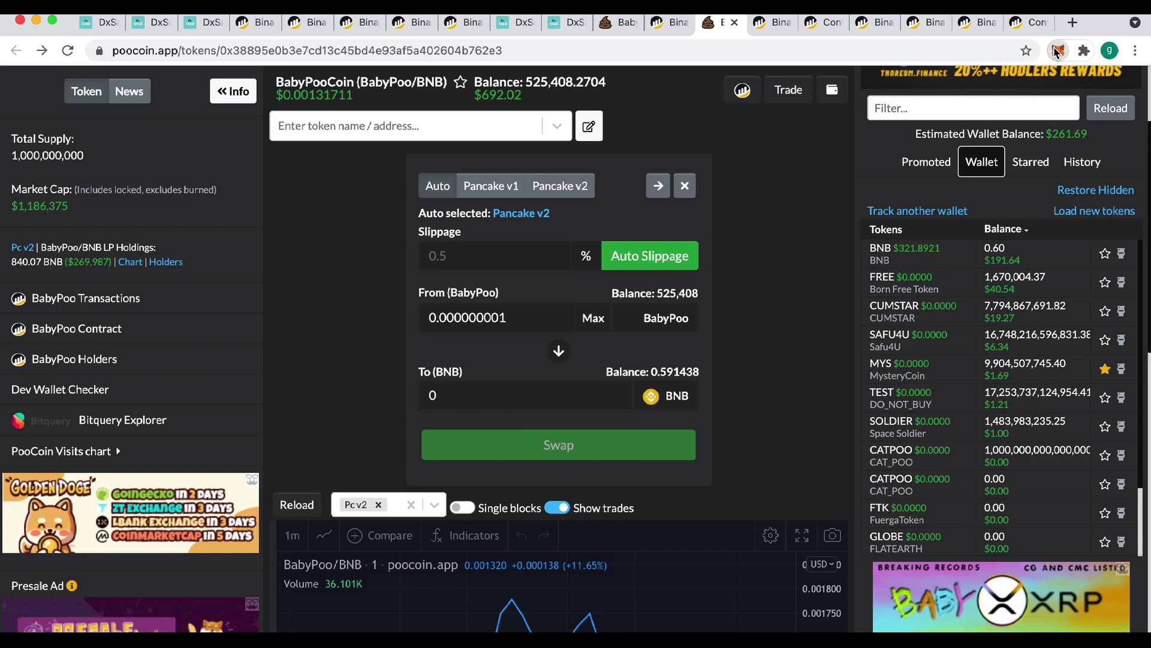
click(930, 414)
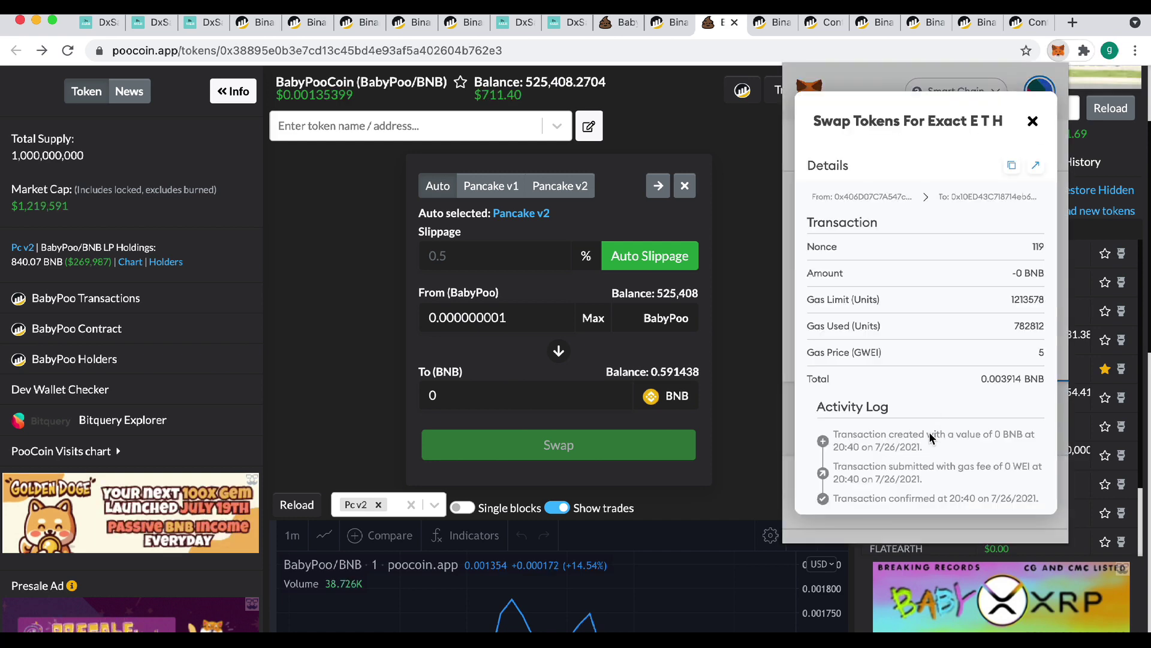
click(900, 445)
scroll(700, 304, down, 3)
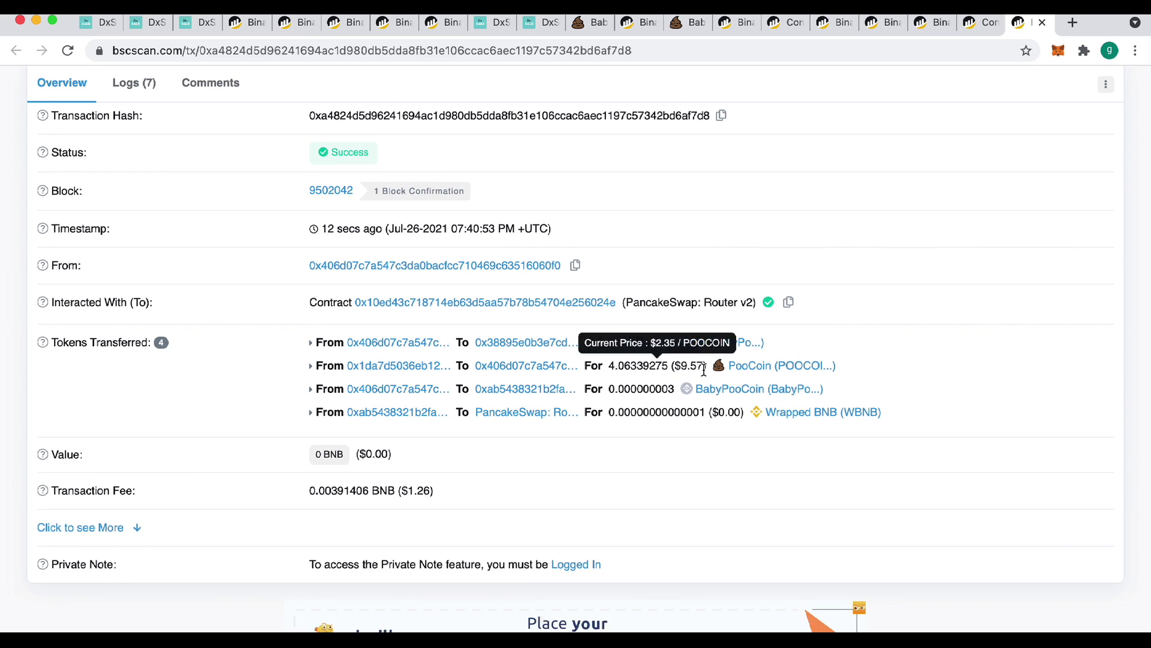
scroll(704, 369, up, 5)
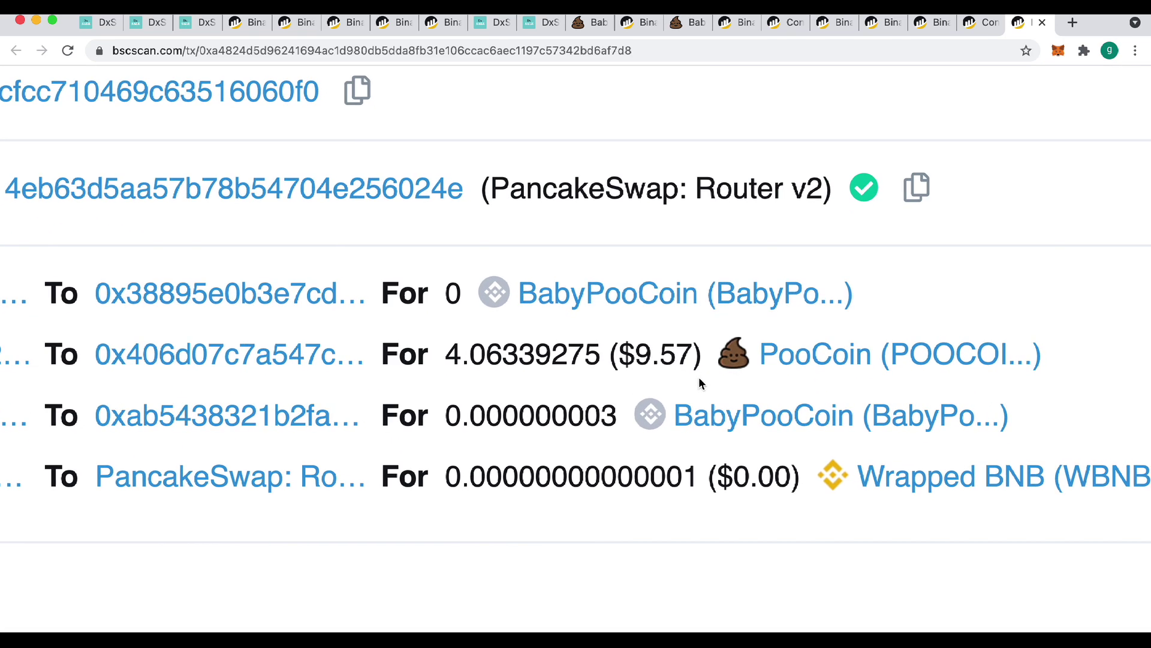
scroll(657, 377, down, 5)
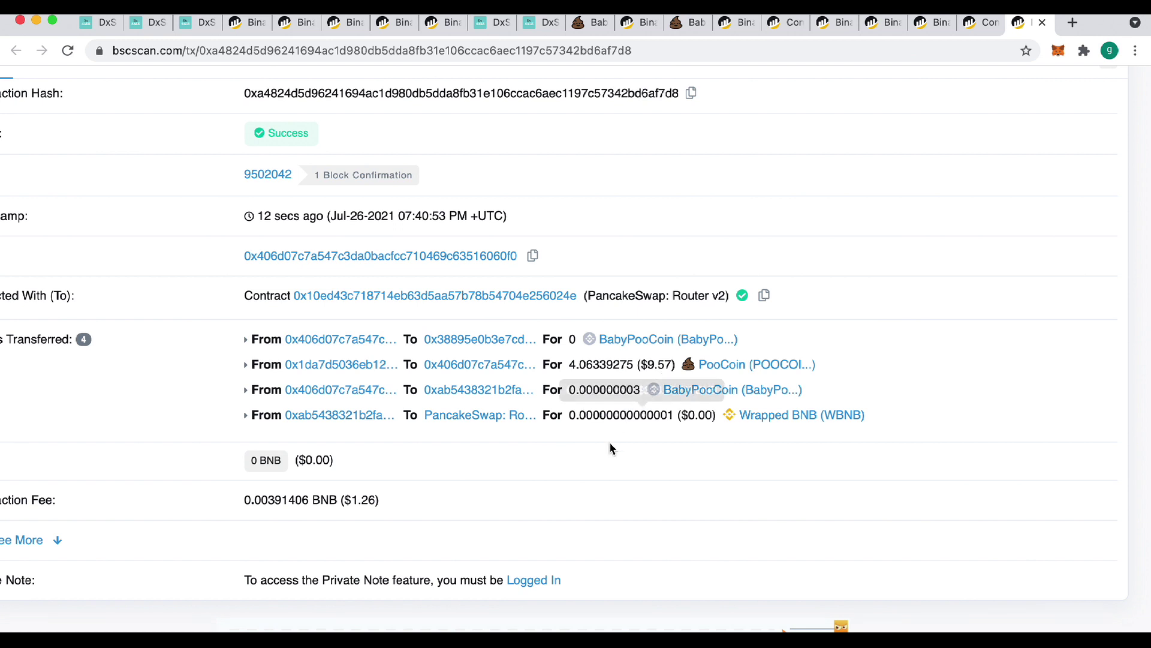
mouse_move(622, 415)
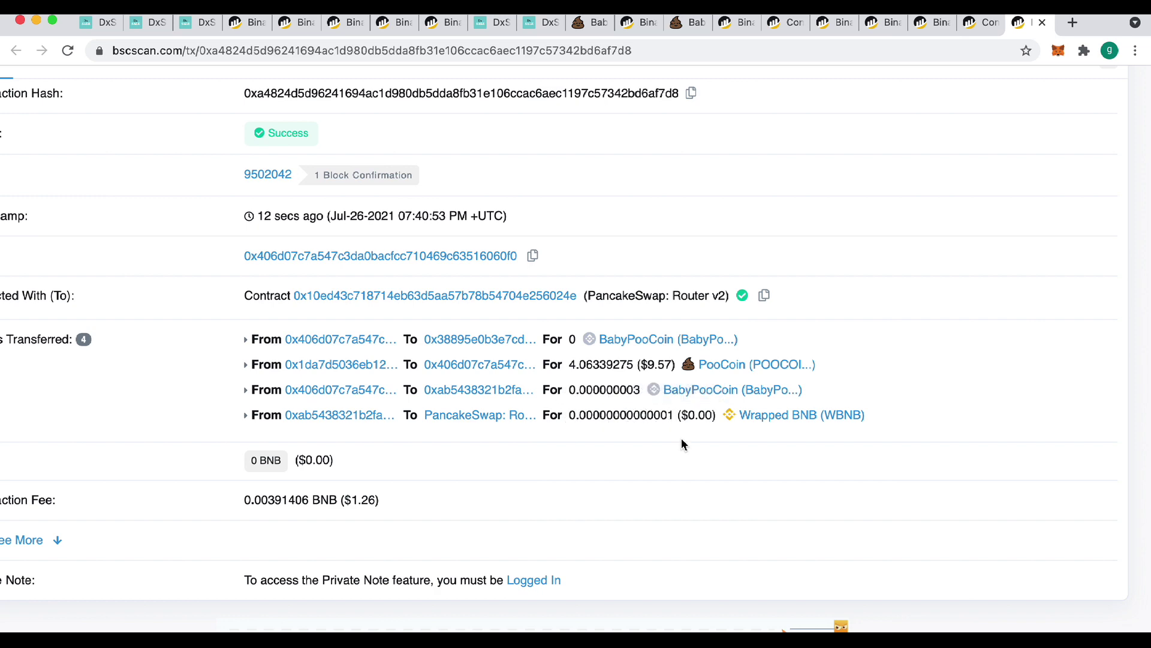
scroll(405, 529, left, 3)
scroll(405, 529, down, 1)
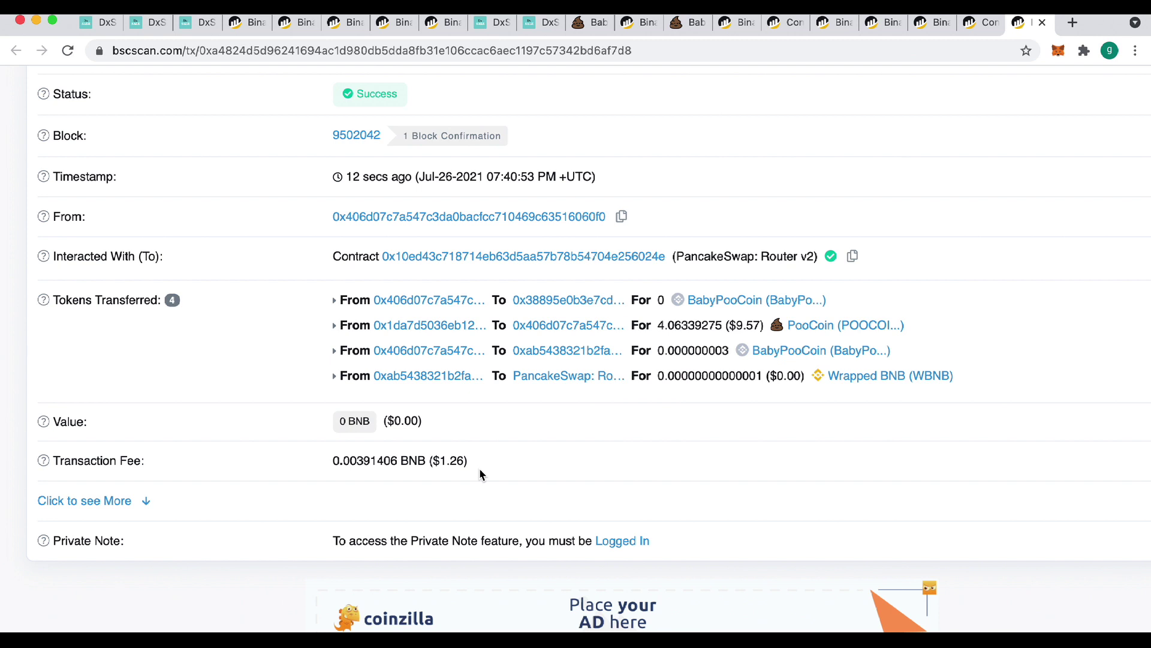
Reload the BabyPooCoin page so 'Your POO' shows 9 PooCoin worth $22.18.
click(697, 33)
scroll(805, 298, up, 3)
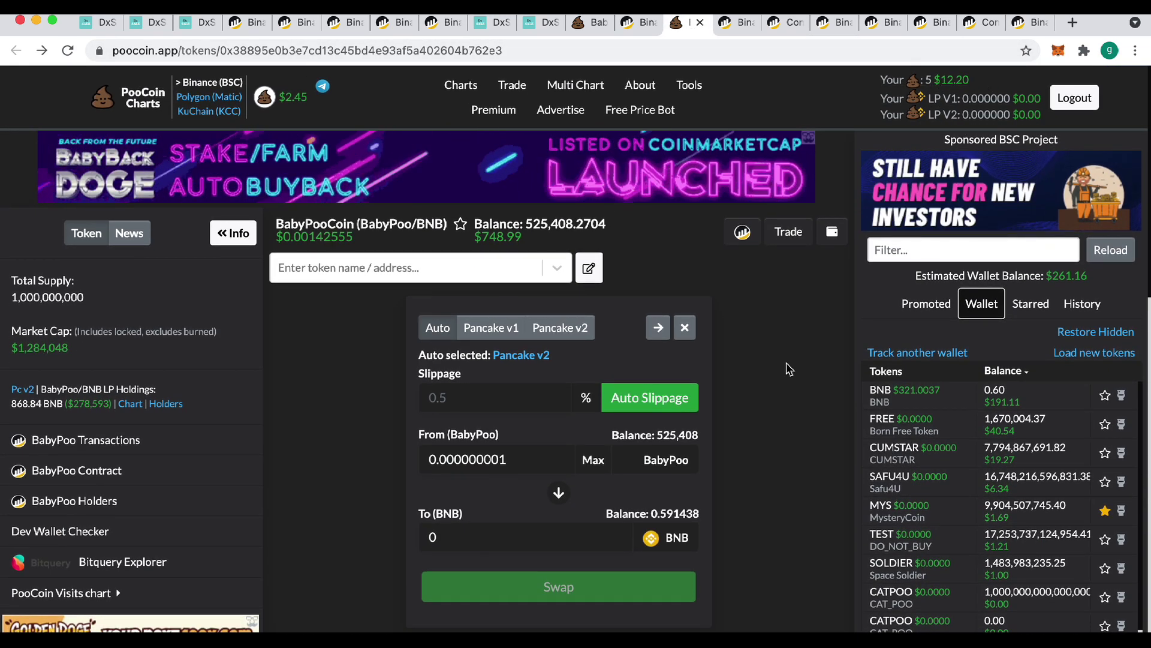
key(super+r)
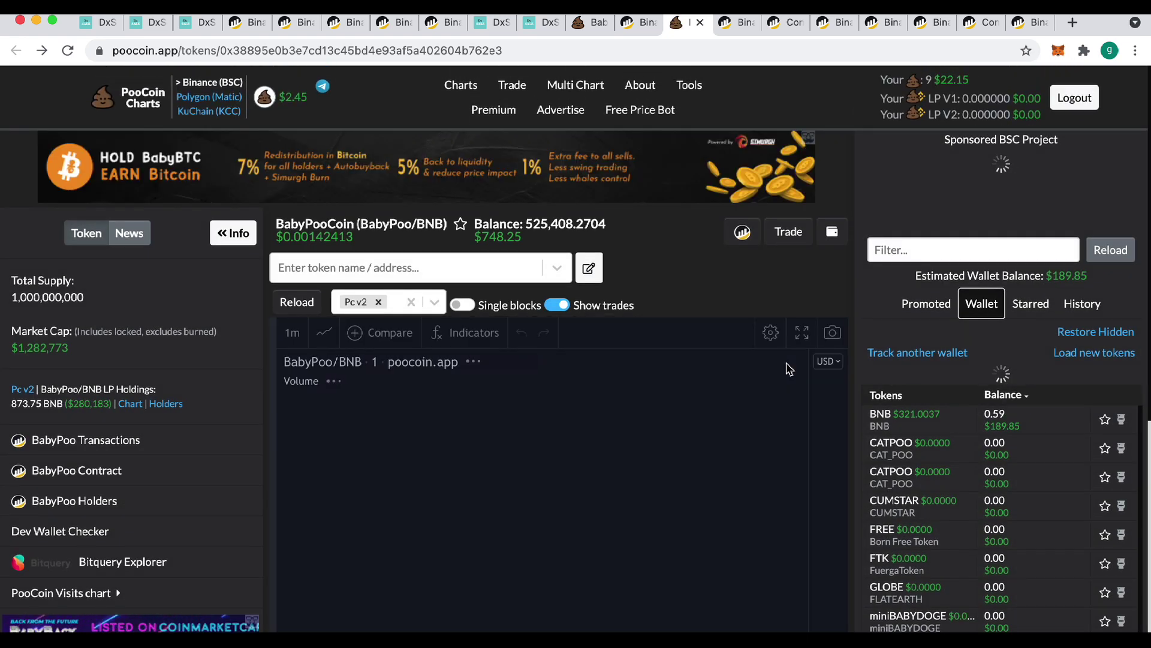
scroll(963, 96, up, 5)
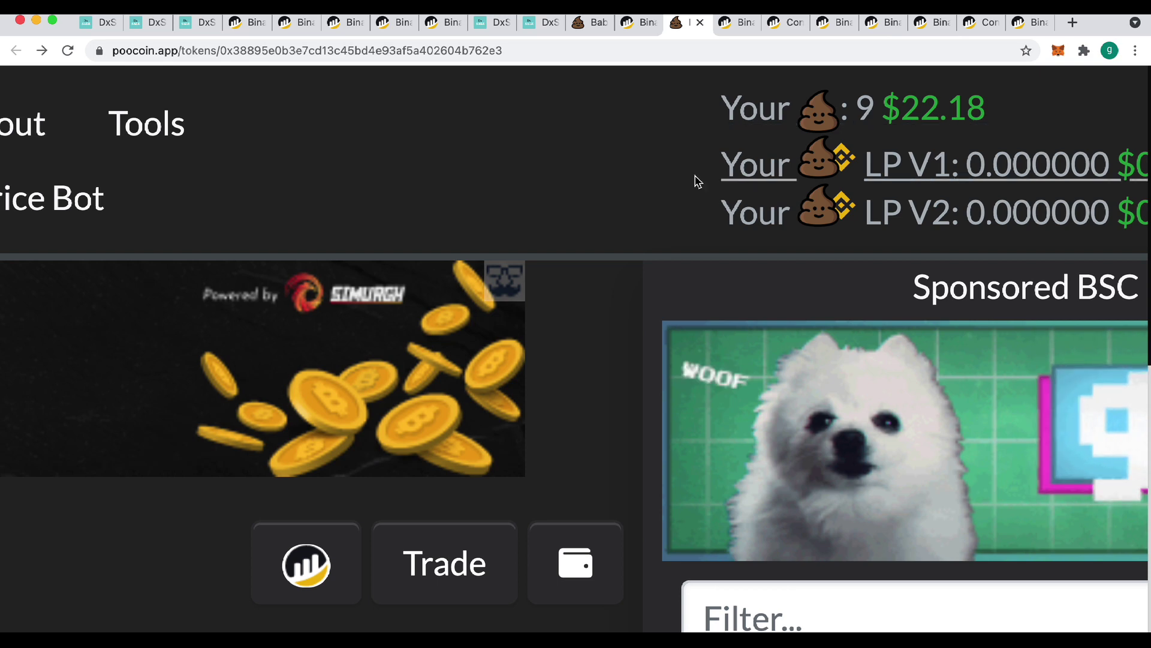
scroll(483, 148, down, 5)
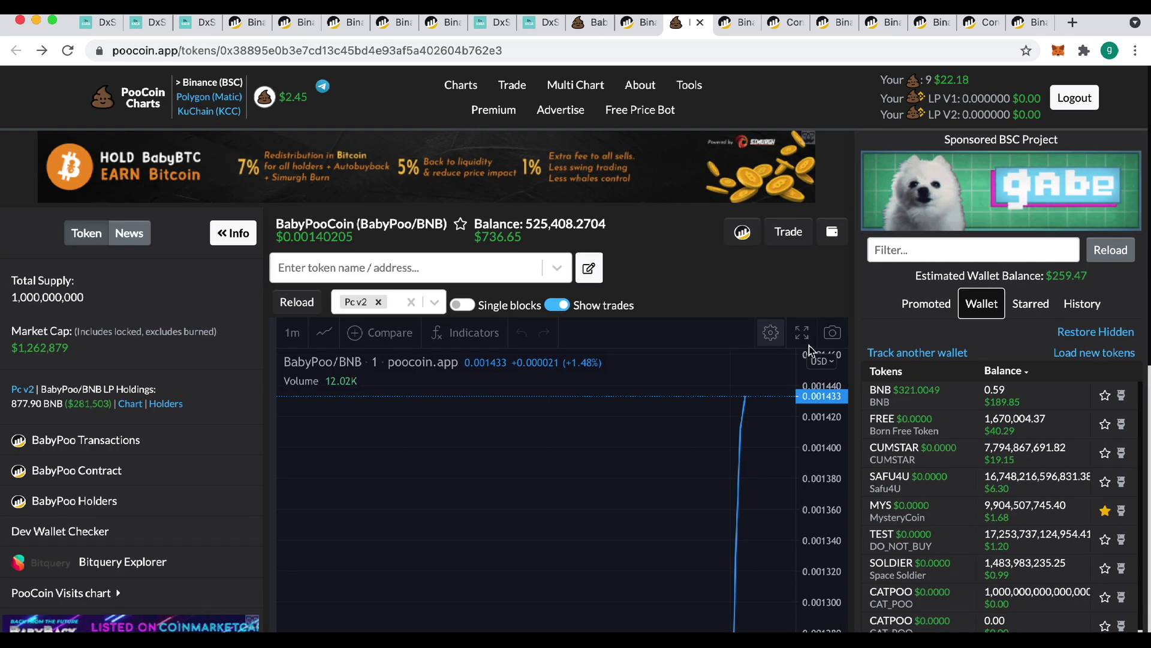
scroll(863, 526, down, 3)
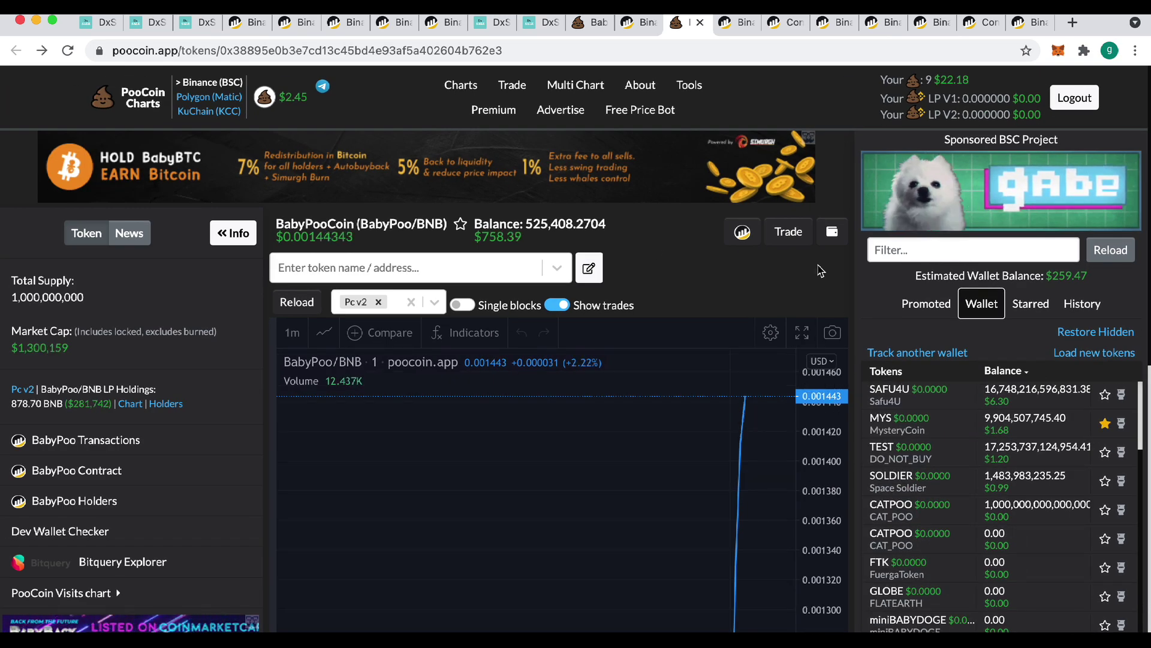
scroll(862, 526, down, 4)
scroll(875, 291, down, 4)
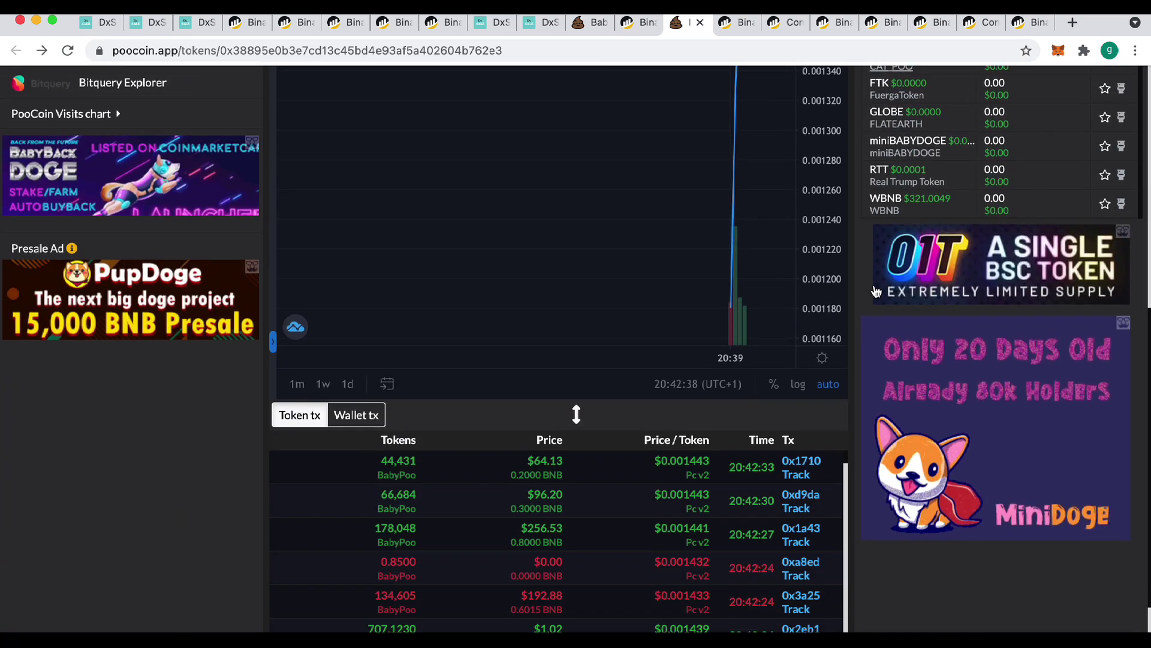
scroll(964, 313, up, 6)
scroll(964, 313, up, 1)
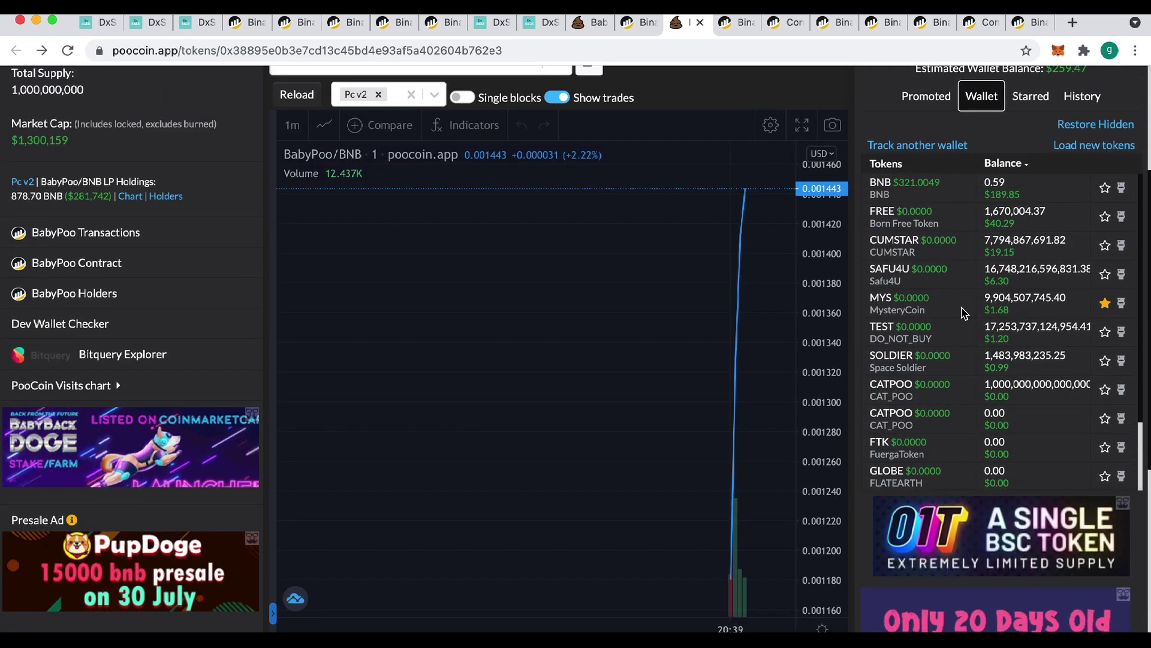
scroll(936, 334, down, 3)
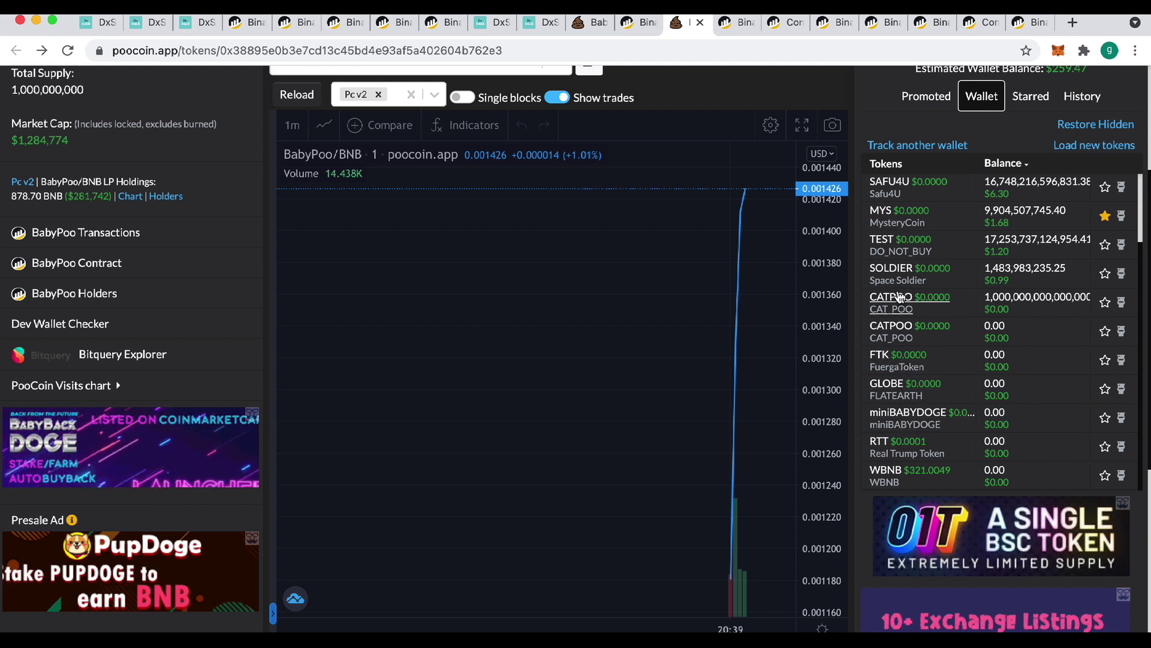
scroll(900, 312, up, 3)
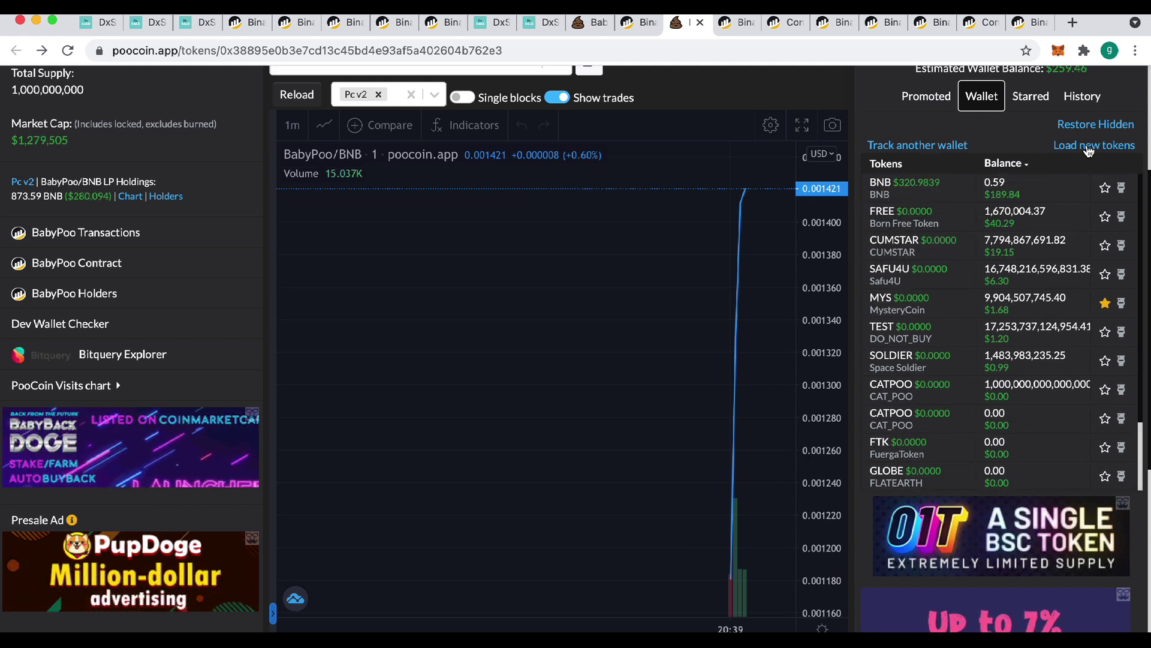
click(1086, 149)
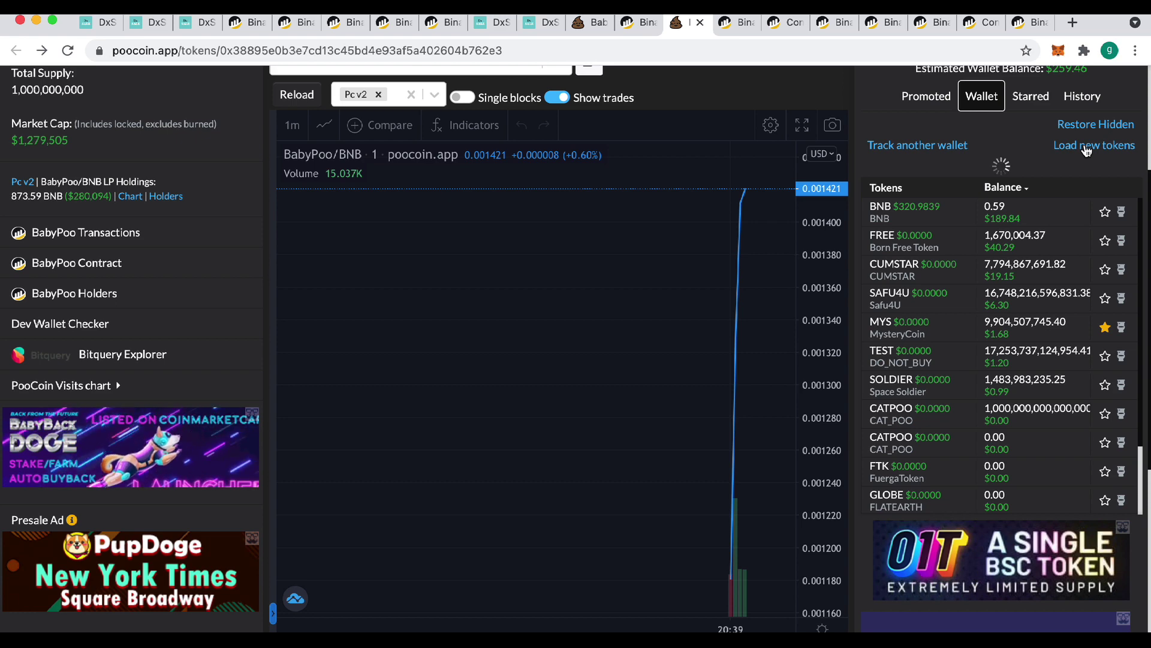
scroll(1008, 266, down, 3)
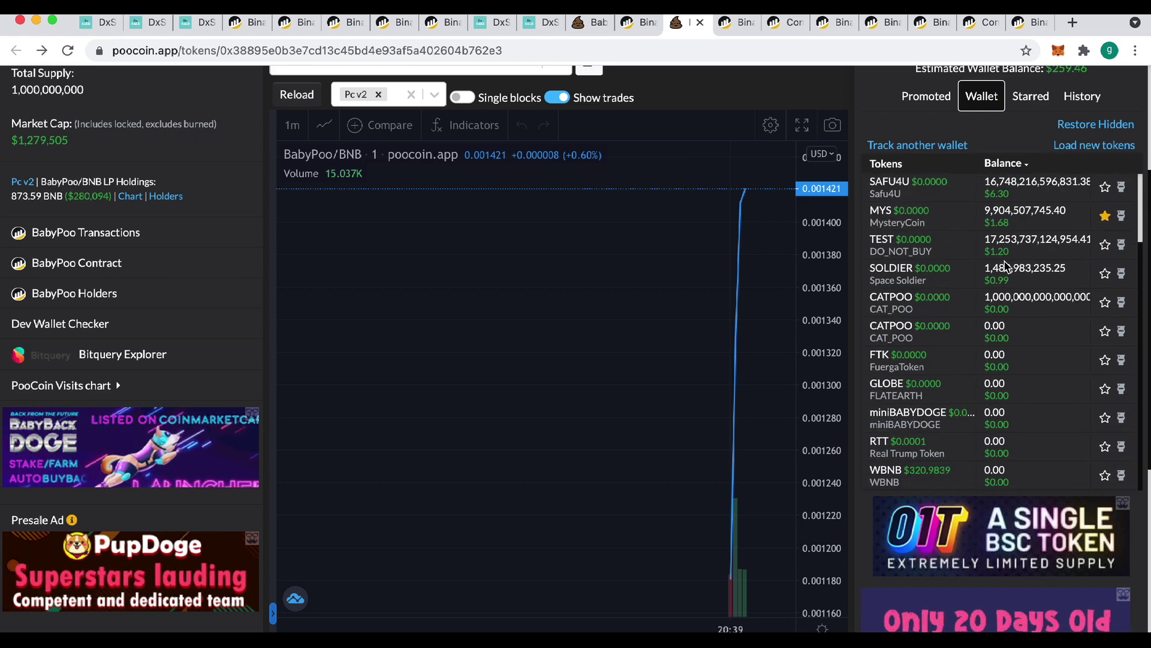
scroll(1007, 265, up, 3)
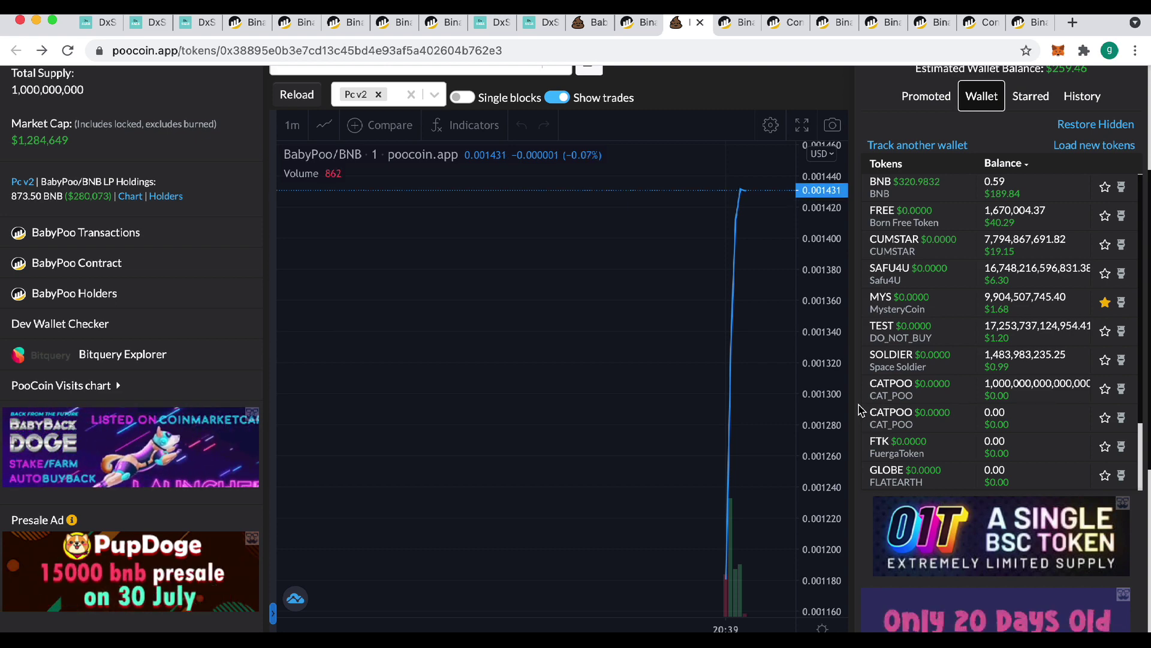
scroll(859, 410, up, 3)
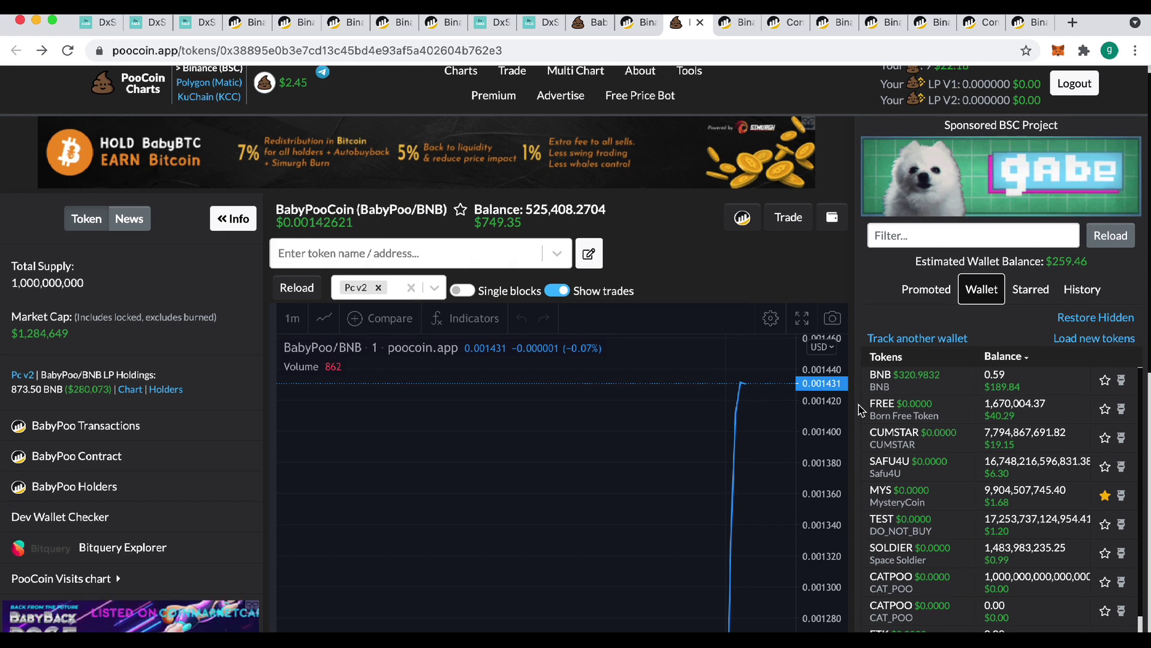